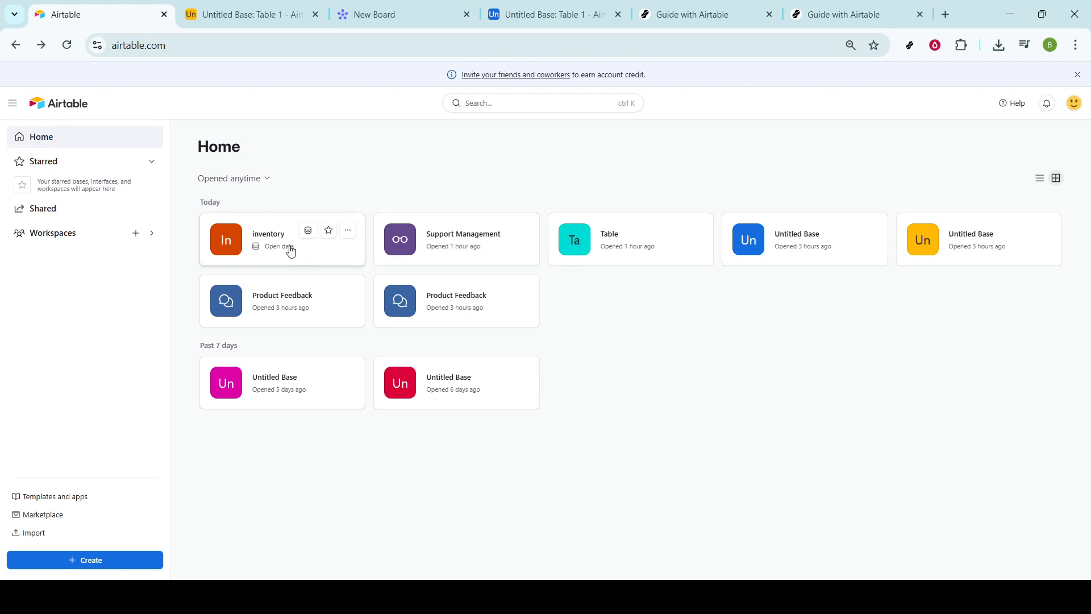
Step: Open the inventory base and close the AI Assistant so the stocks level table has the full width
left_click(292, 251)
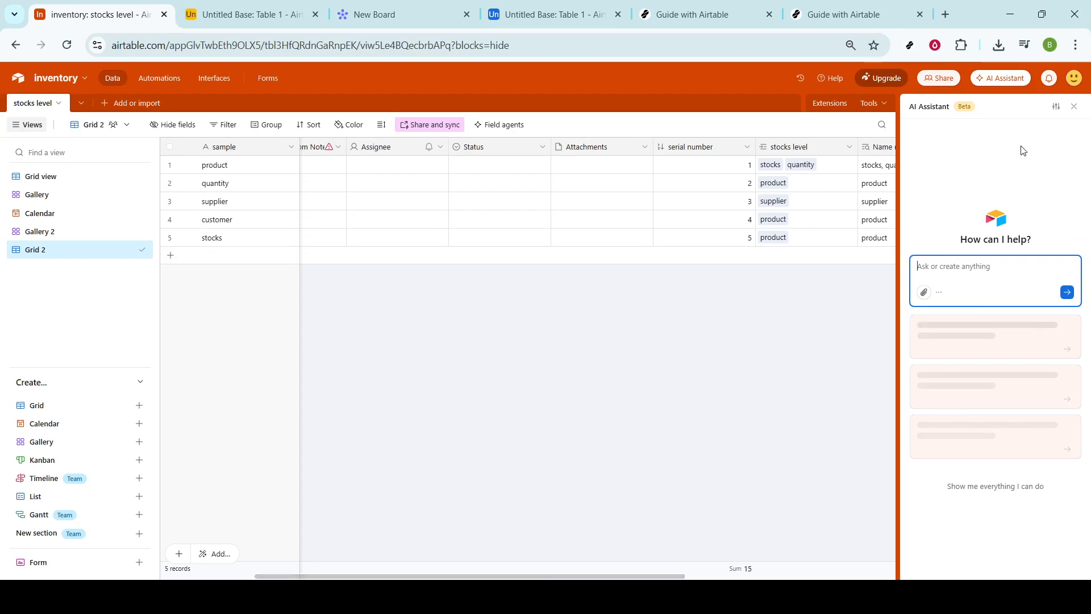
left_click(1076, 107)
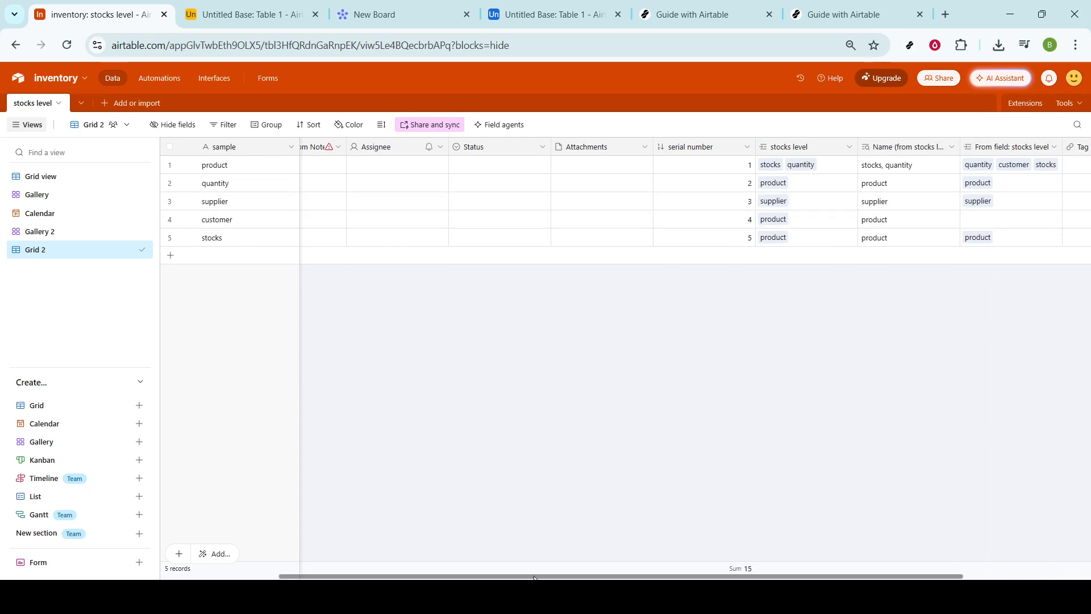
left_click_drag(535, 578, 819, 579)
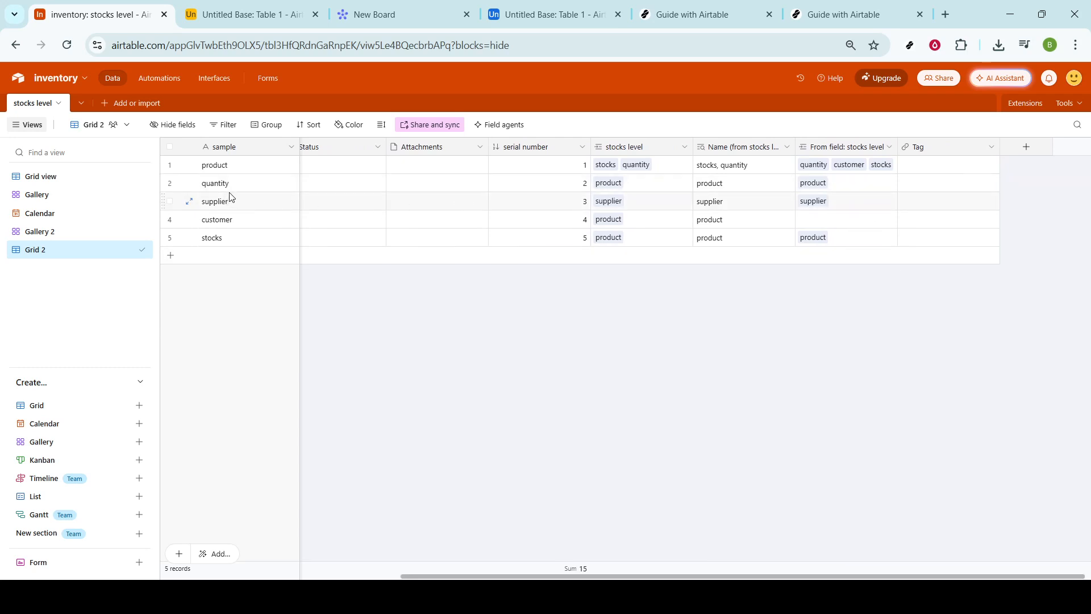
Step: Add a filter condition to Grid 2 where sample does not contain "product", and dismiss the shared-view notice
left_click(228, 134)
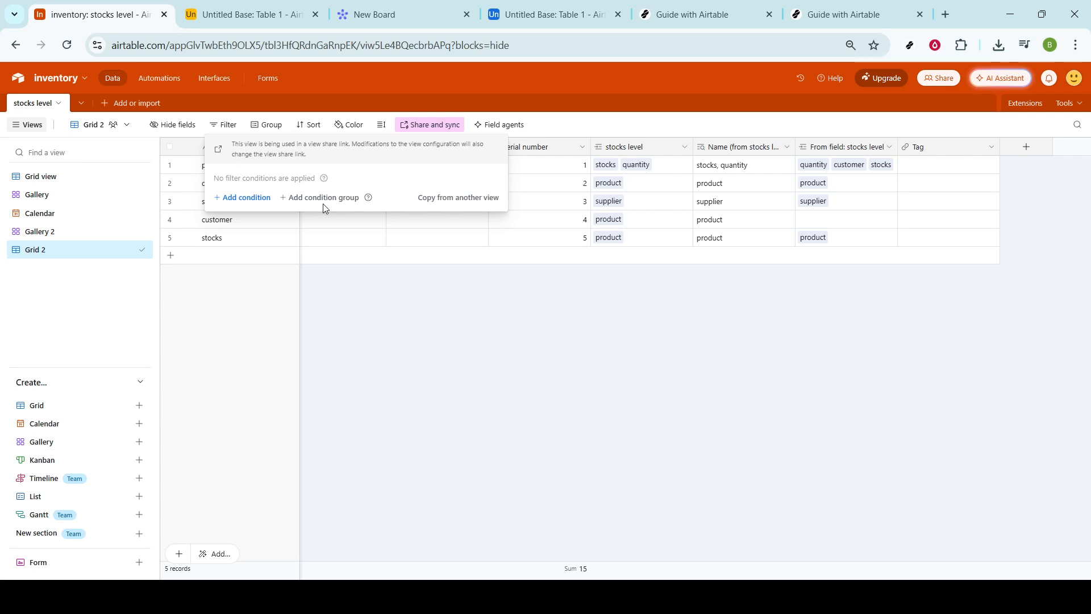
left_click(259, 199)
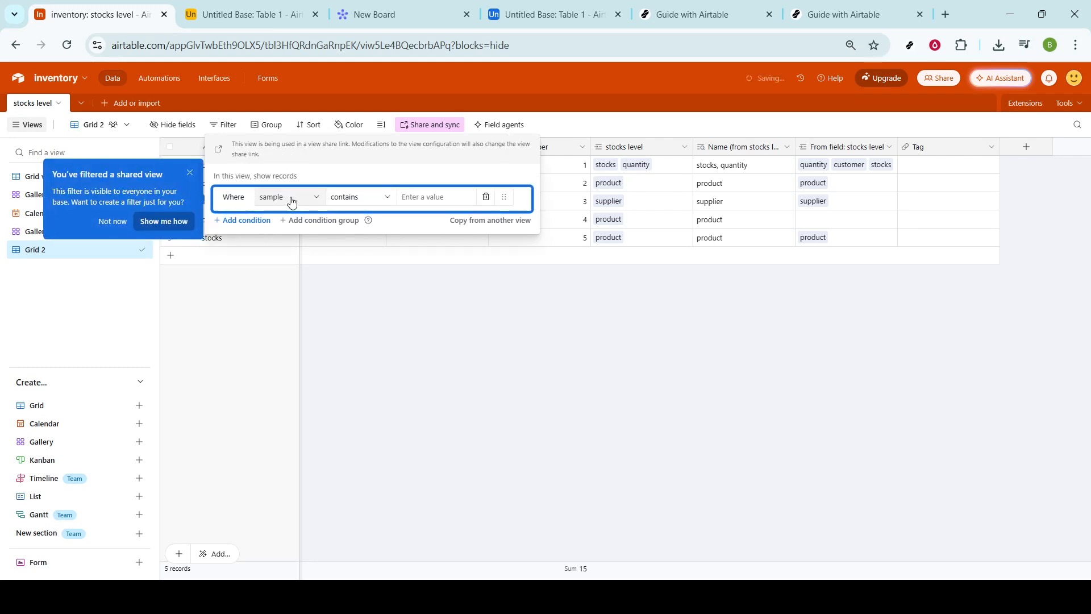
left_click(320, 202)
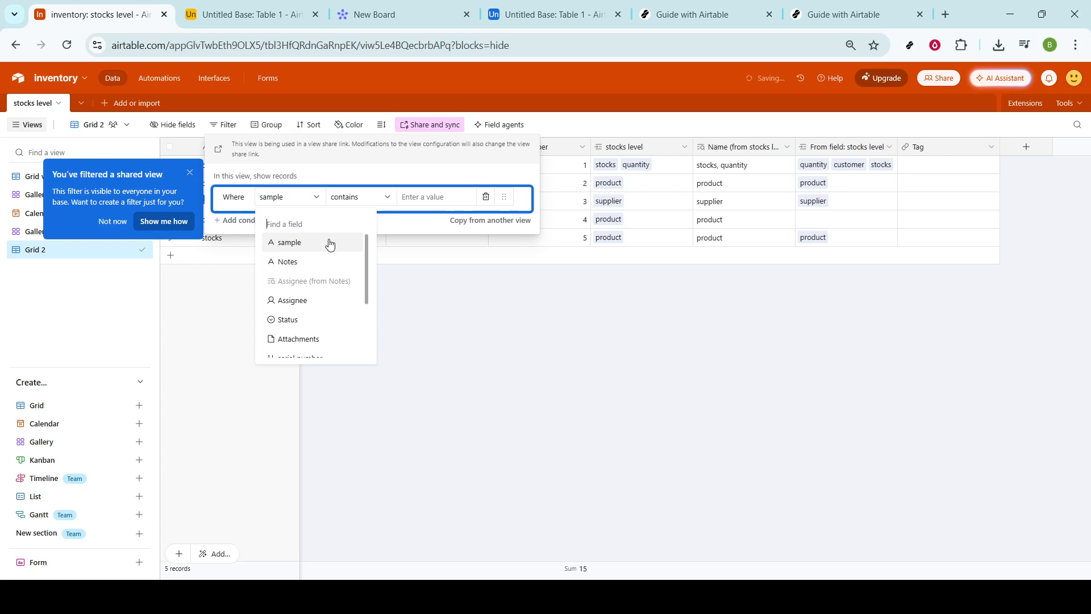
scroll(330, 284, "down", 1)
scroll(332, 294, "down", 1)
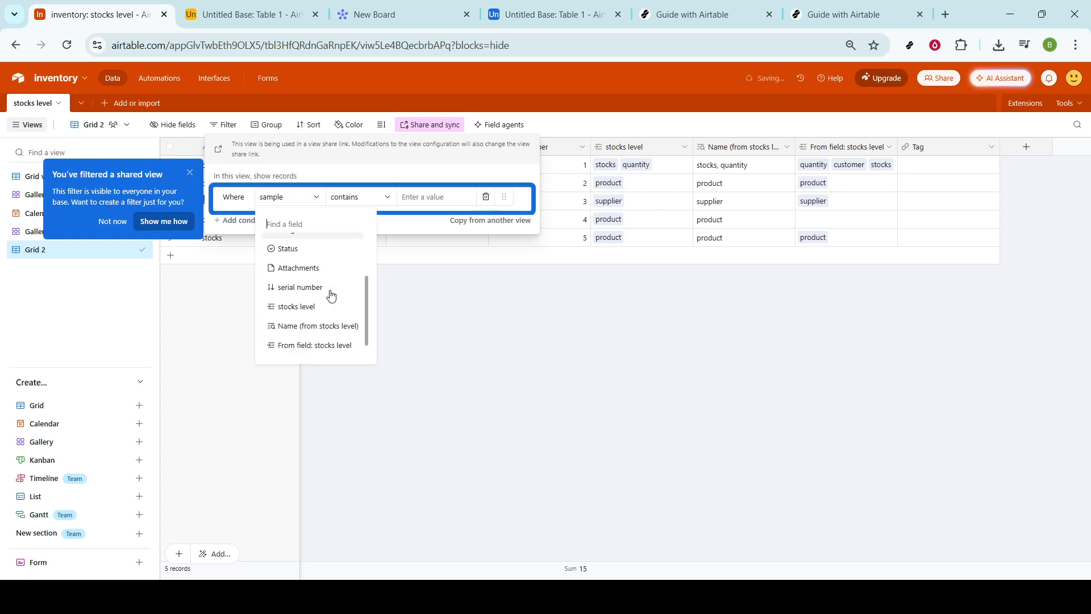
scroll(332, 295, "up", 3)
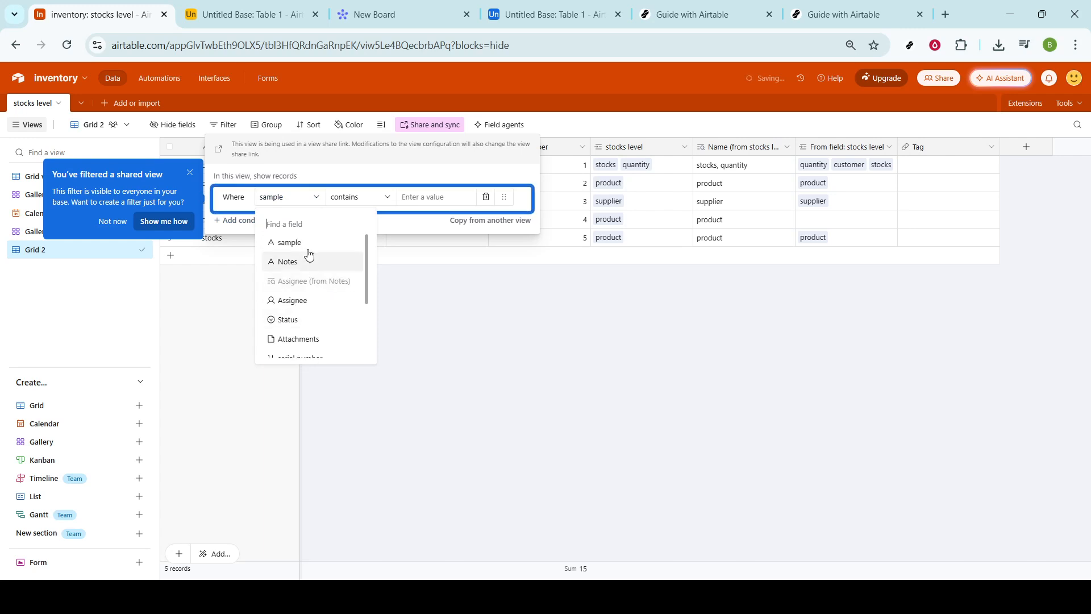
left_click(309, 242)
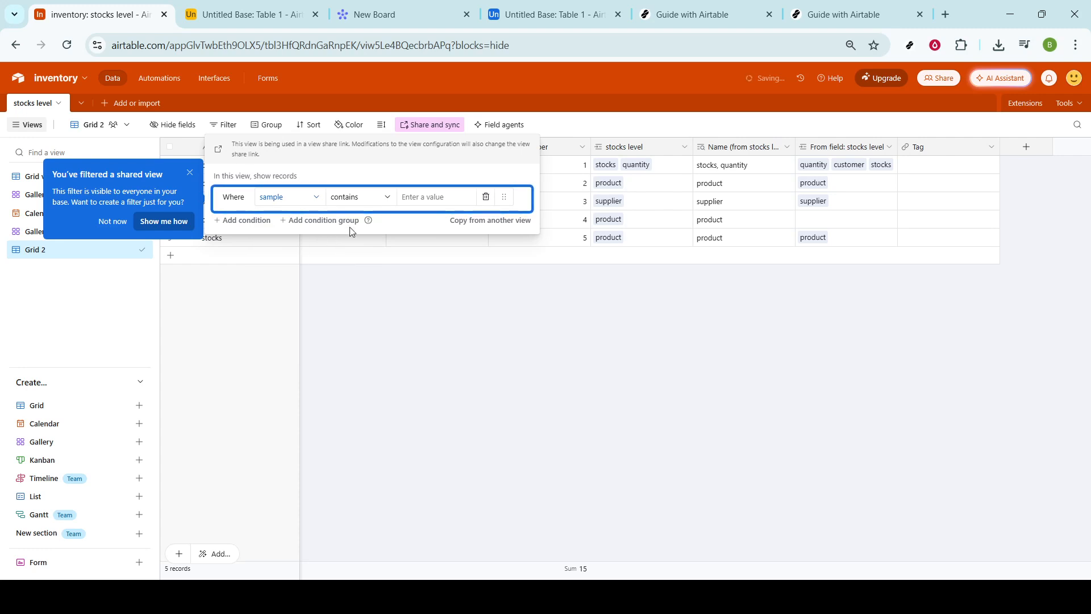
left_click(391, 203)
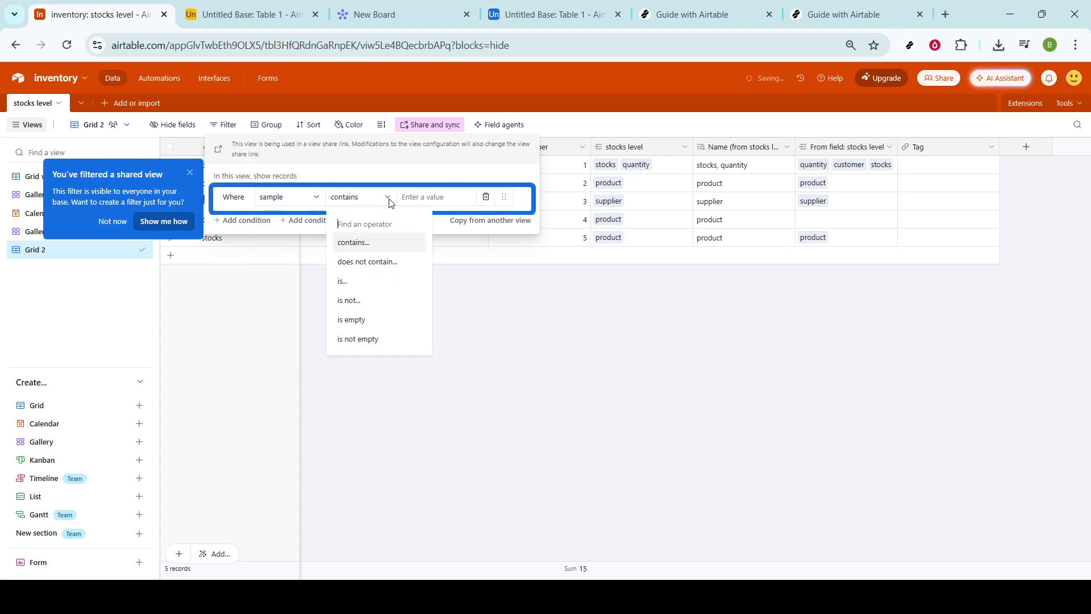
left_click(388, 265)
left_click(463, 196)
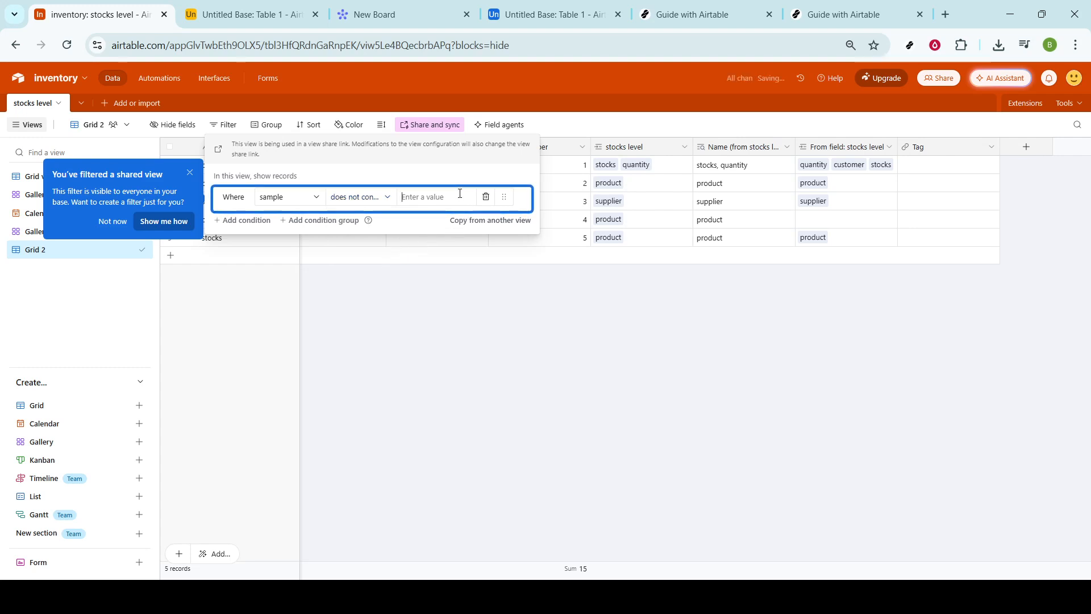
type("product")
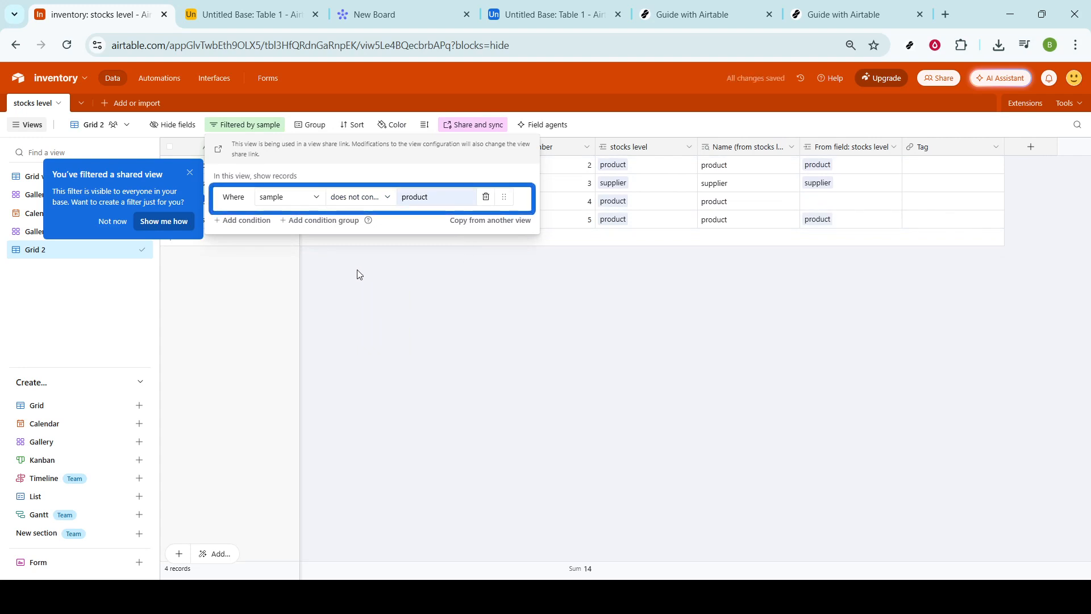
left_click(190, 174)
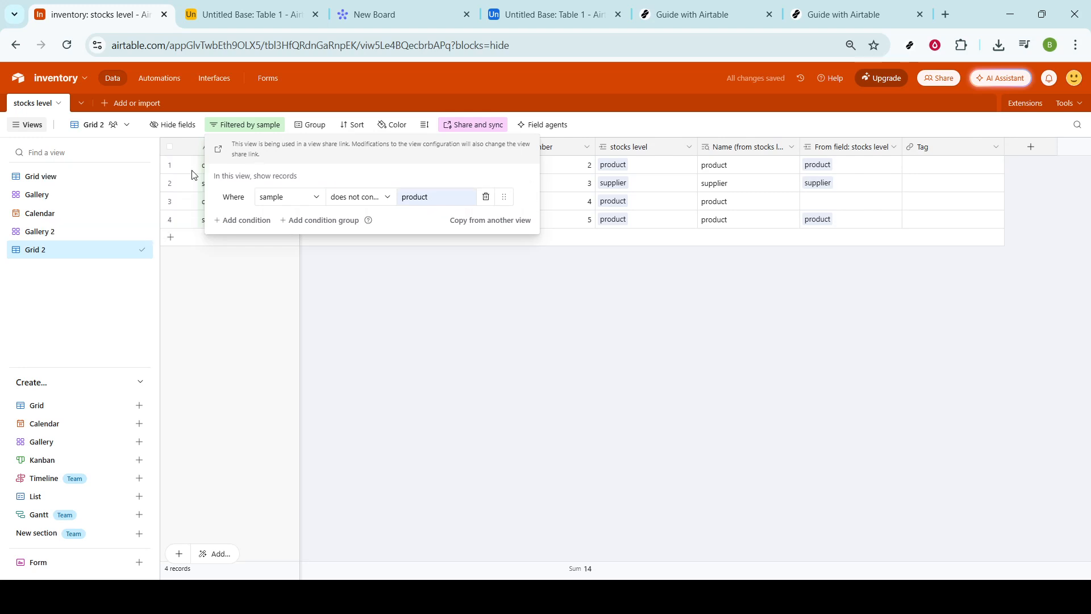
Step: Add a second filter condition, joined with "and", where Notes does not contain "product"
left_click(257, 220)
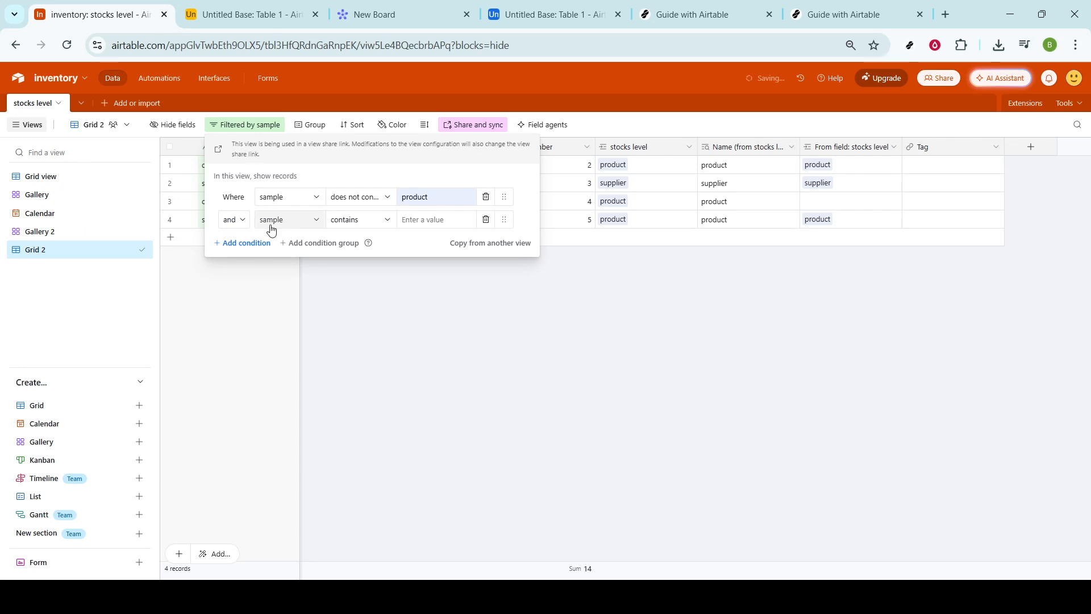
left_click(316, 222)
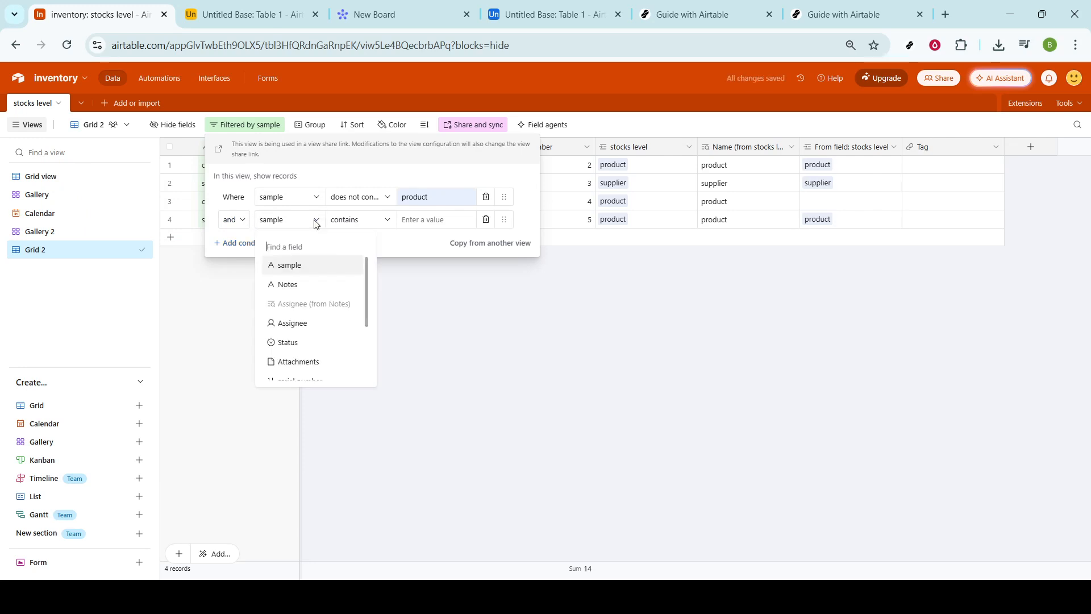
left_click(323, 284)
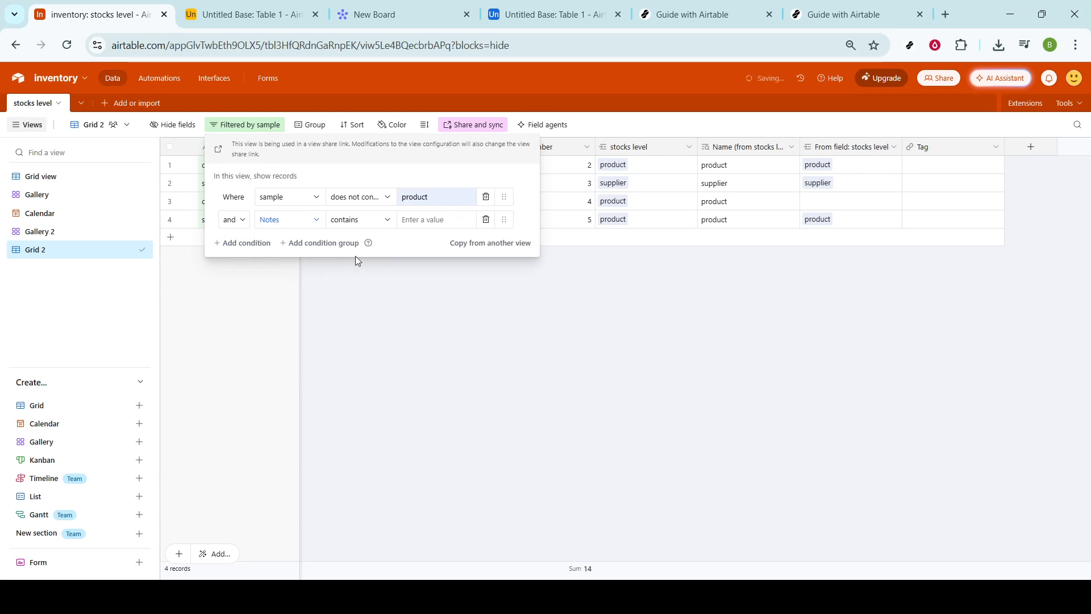
left_click(387, 227)
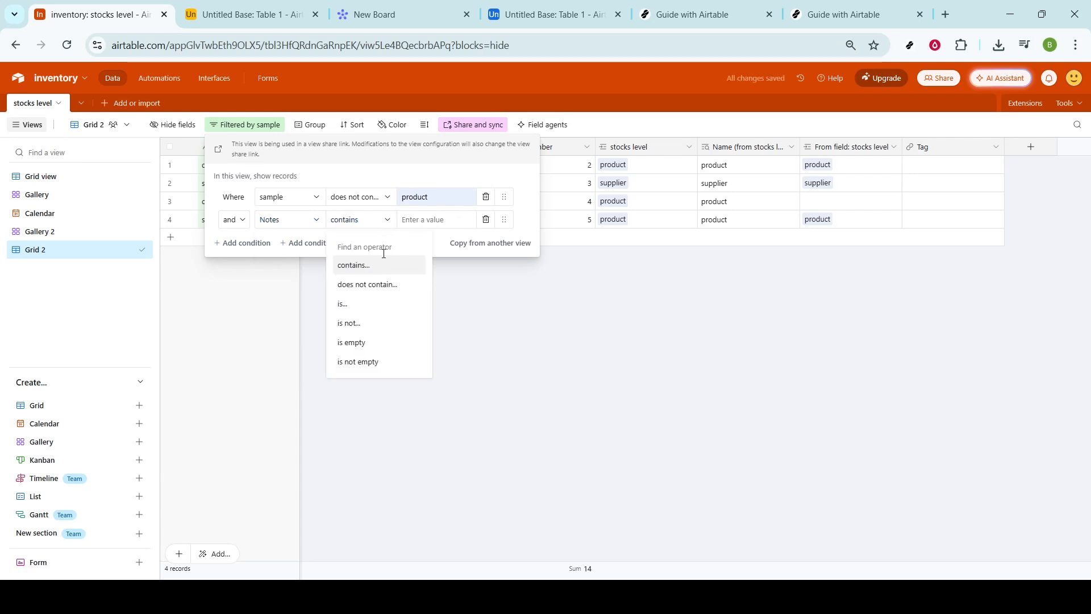
left_click(383, 285)
left_click(457, 225)
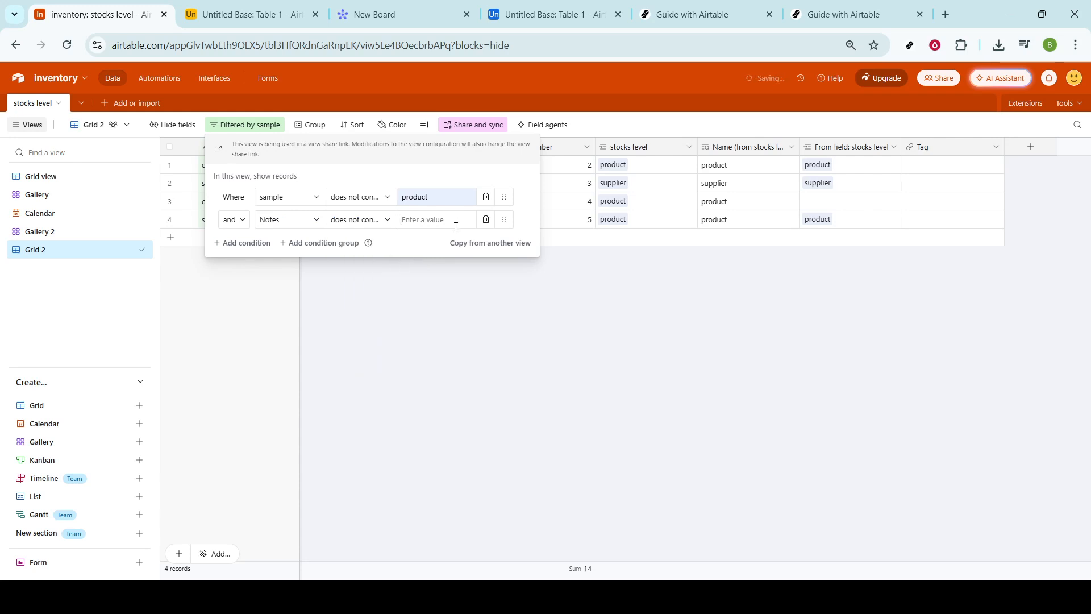
type("product")
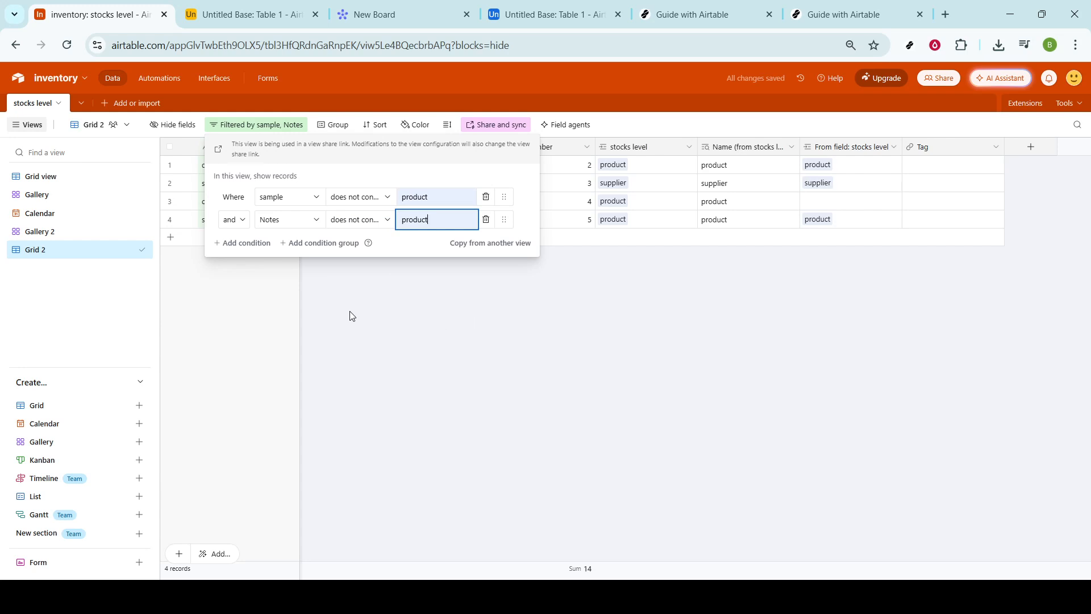
Step: Add a third "and" filter condition where Assignee is not the first listed user, and close the filter settings
left_click(250, 248)
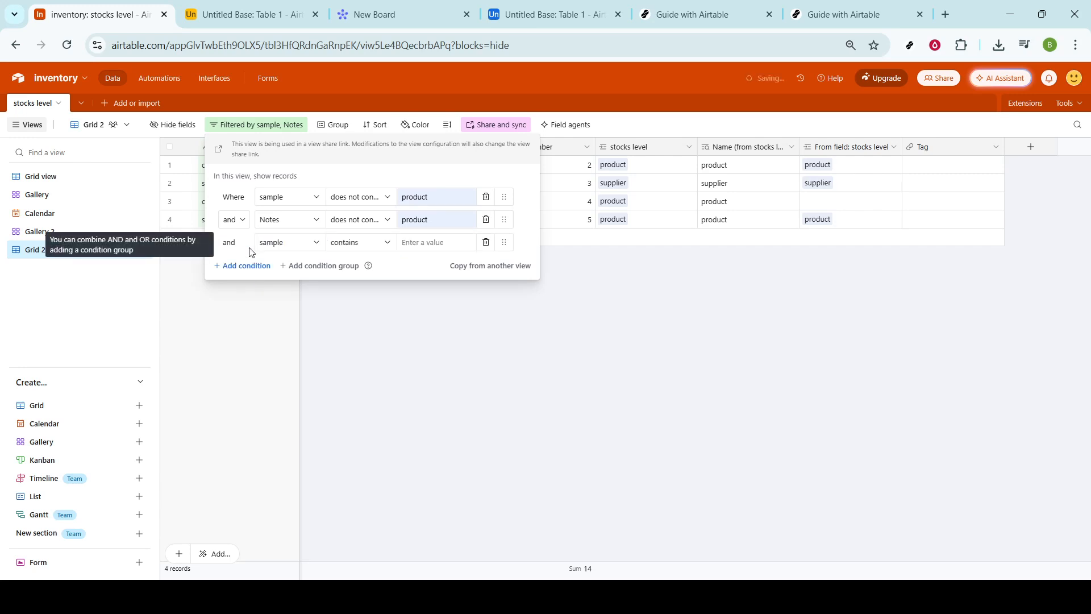
left_click(315, 253)
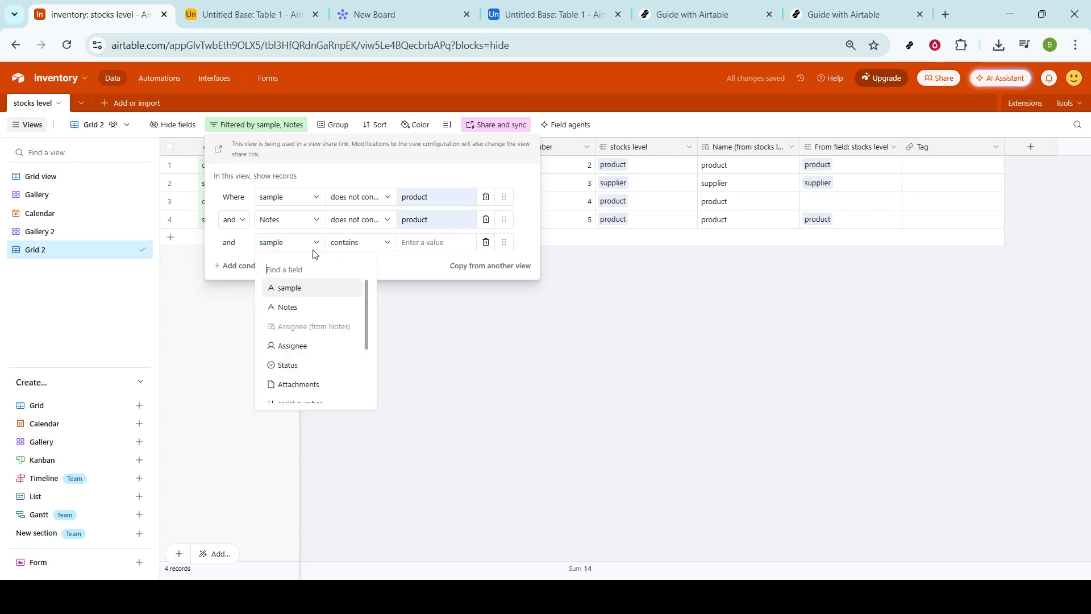
left_click(312, 346)
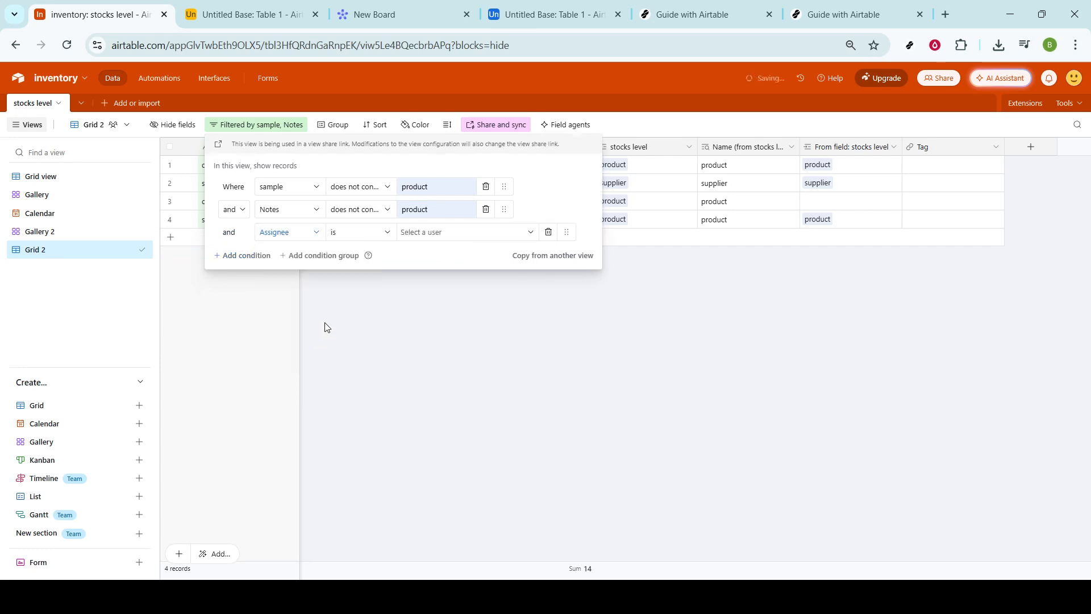
left_click(387, 231)
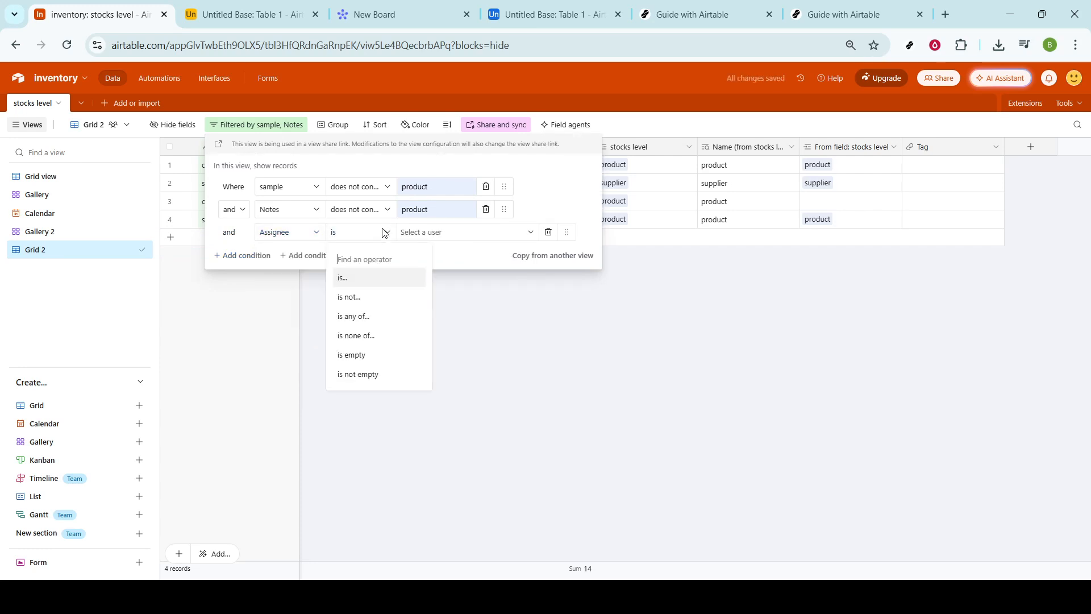
left_click(387, 298)
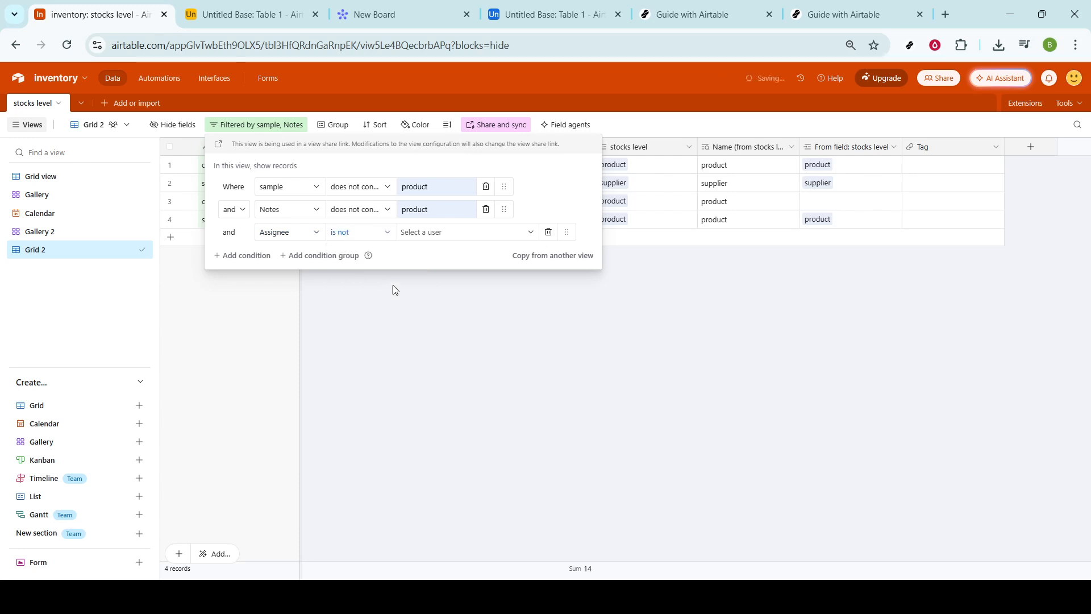
left_click(463, 241)
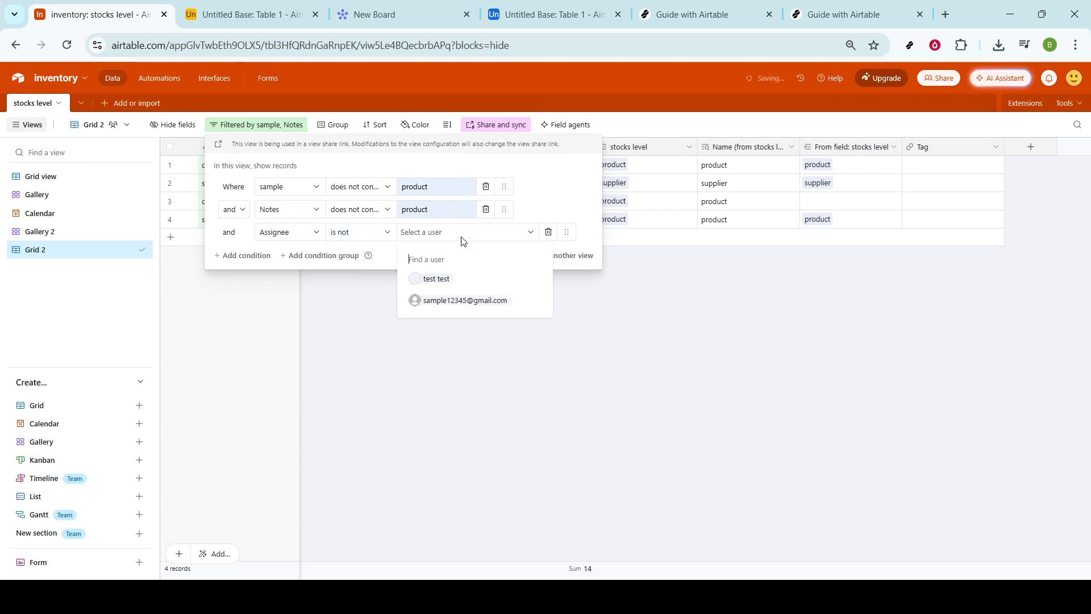
left_click(449, 283)
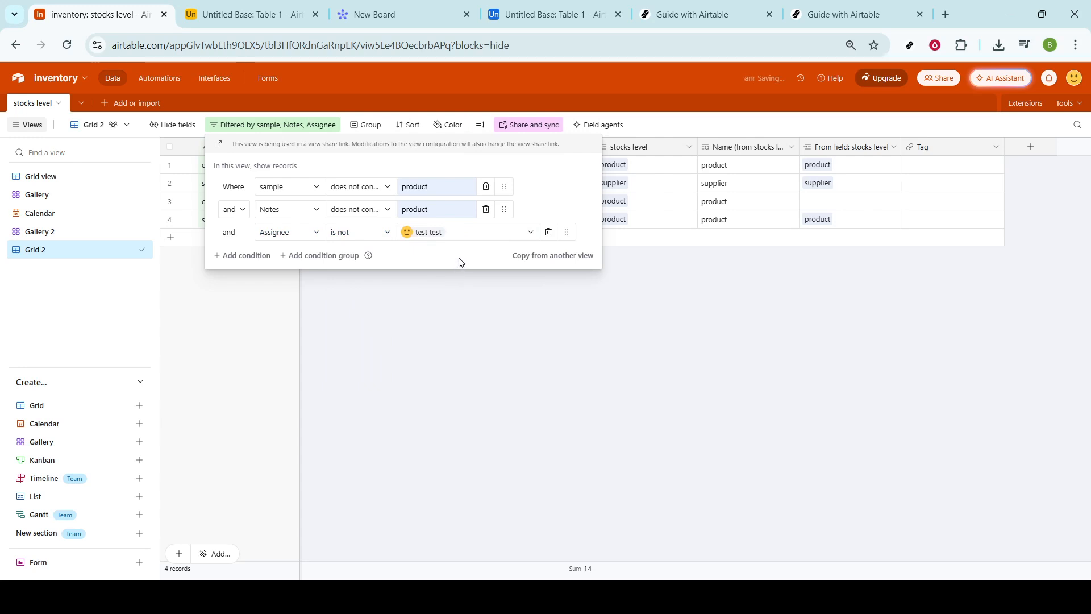
left_click(631, 302)
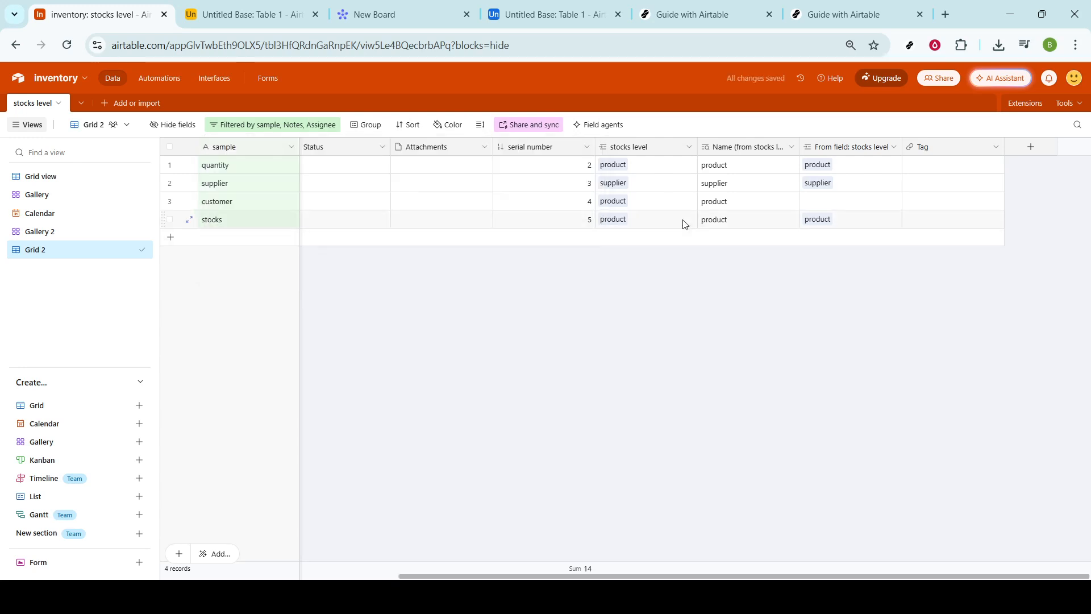